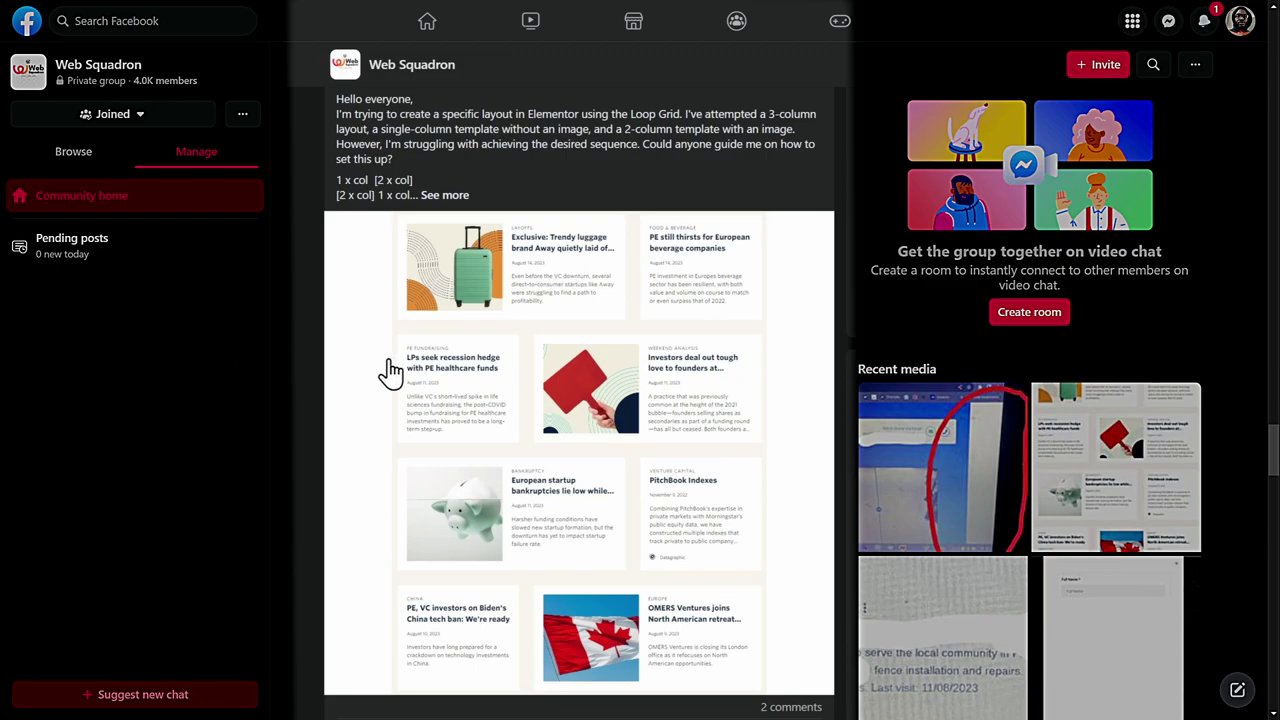
Open the layout image in the group post and examine how its one-column and two-column cards alternate
left_click(684, 397)
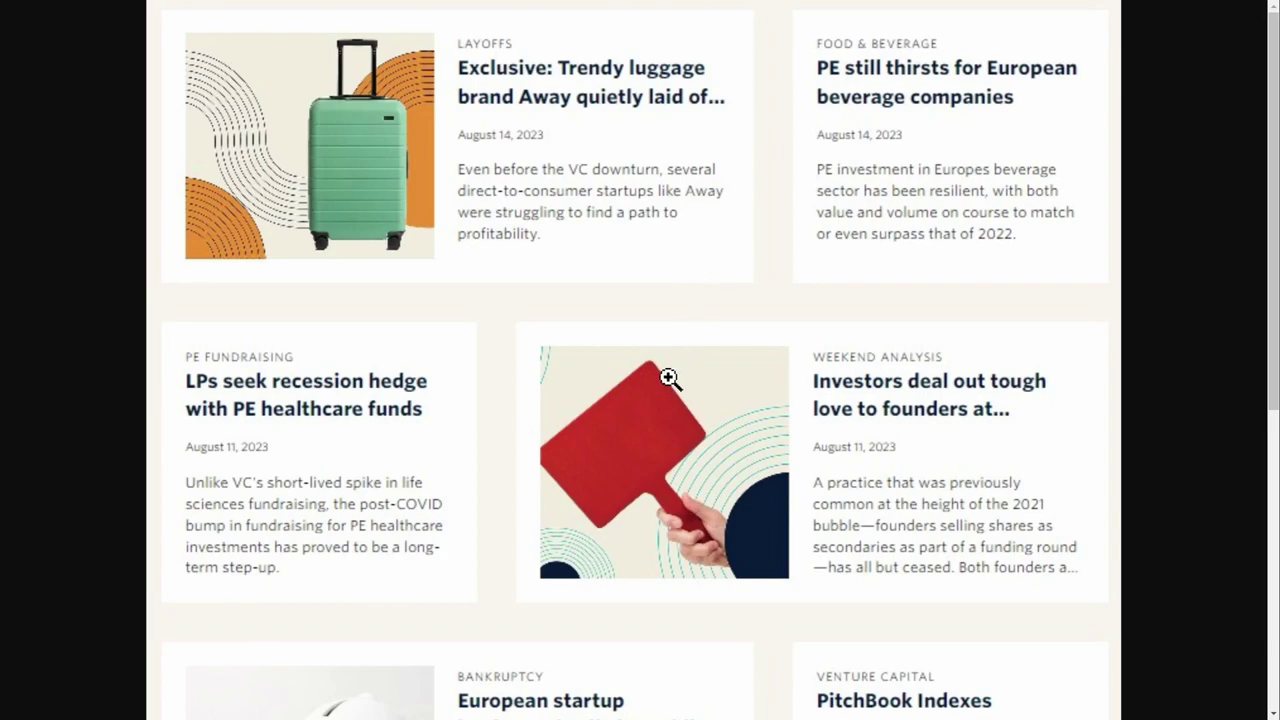
scroll(669, 378, "down", 1)
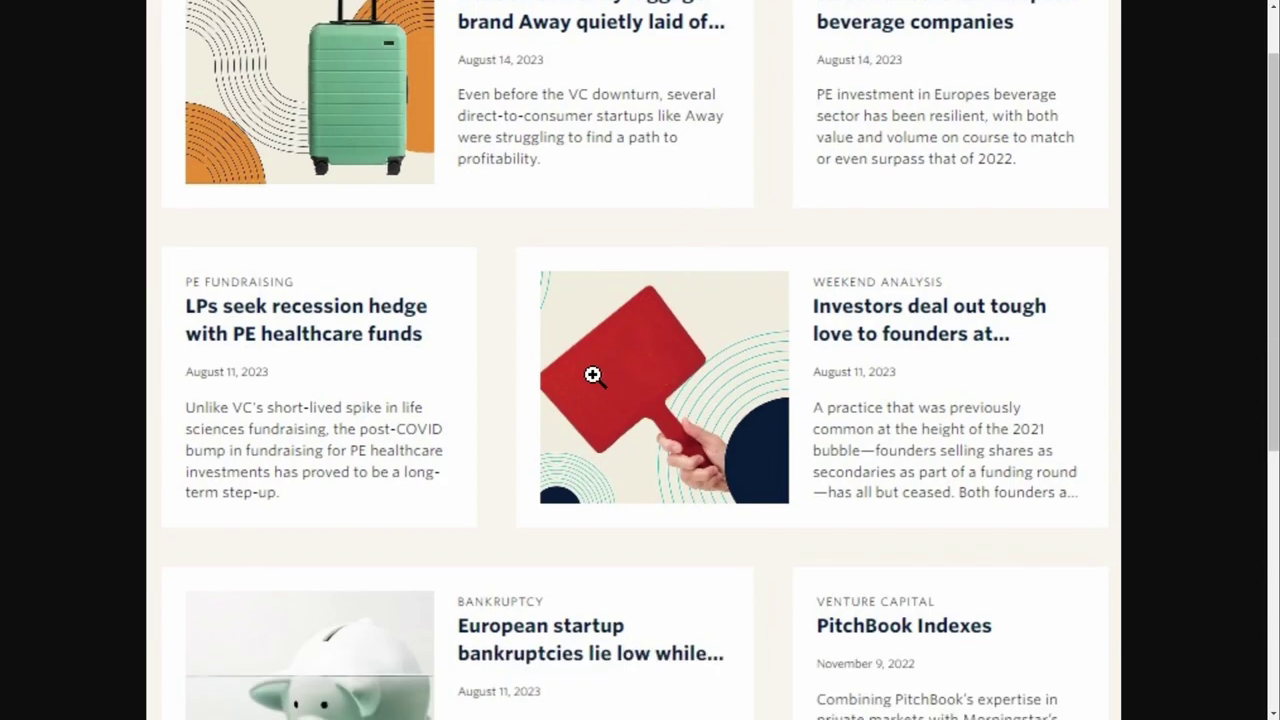
scroll(593, 375, "down", 2)
scroll(631, 337, "down", 4)
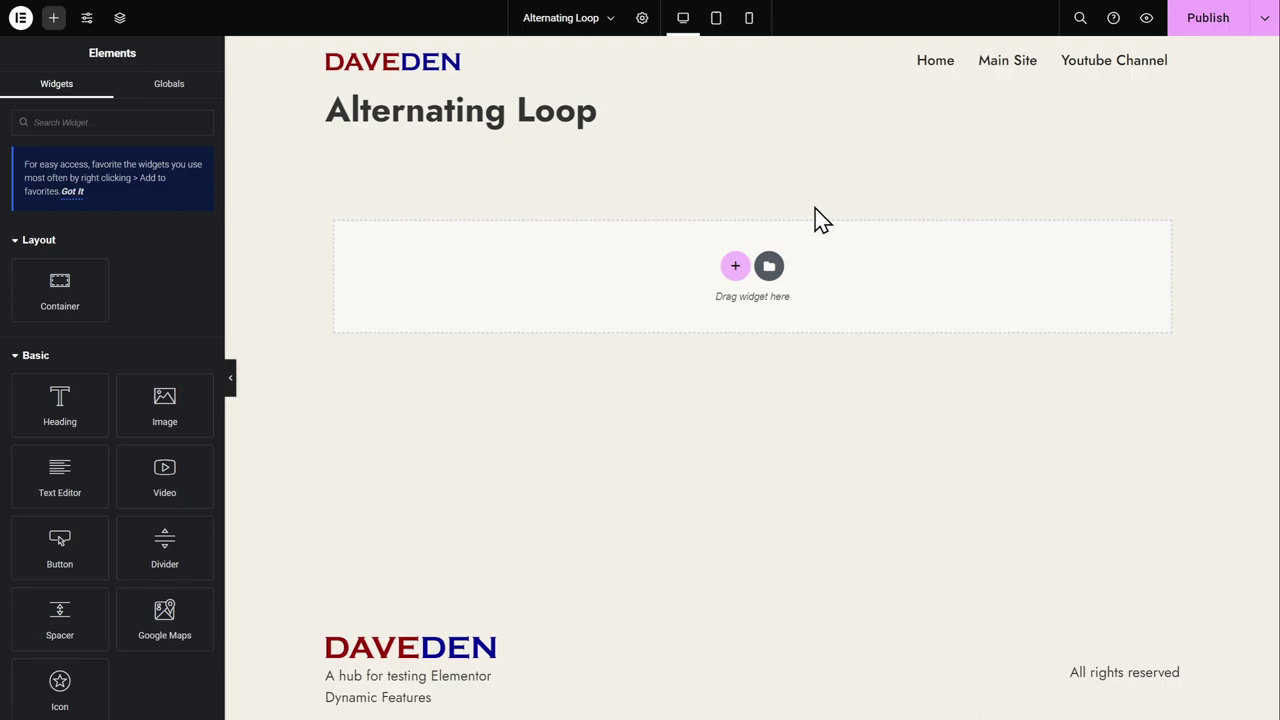
Add a Loop Grid widget to the empty section of the page and assign it the Alt Loop (main) template
left_click(124, 122)
type("loop")
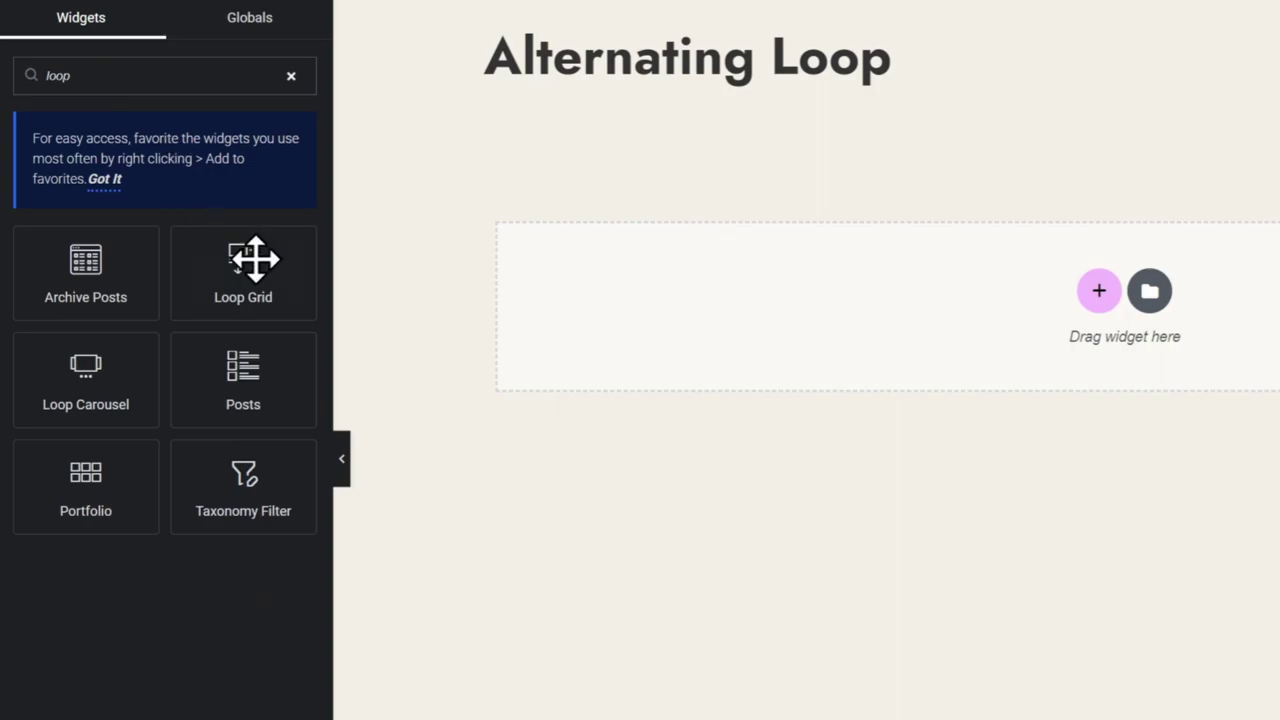
left_click_drag(242, 255, 770, 357)
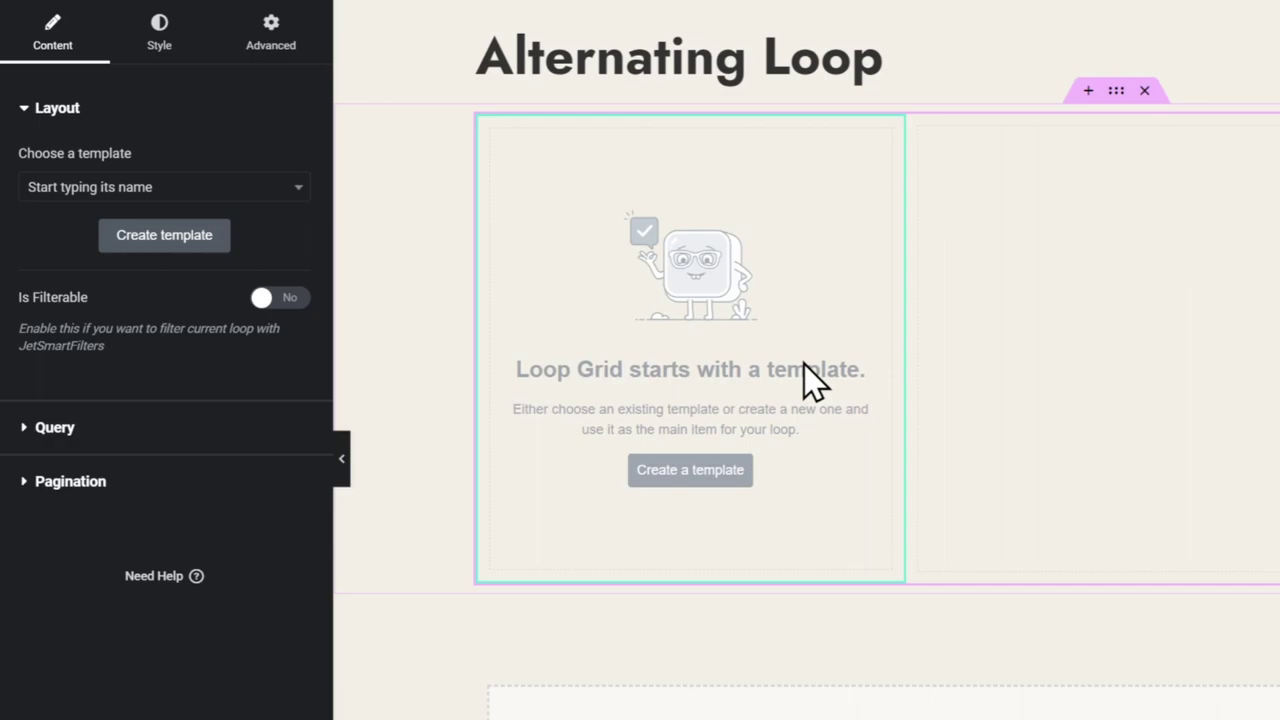
left_click(232, 195)
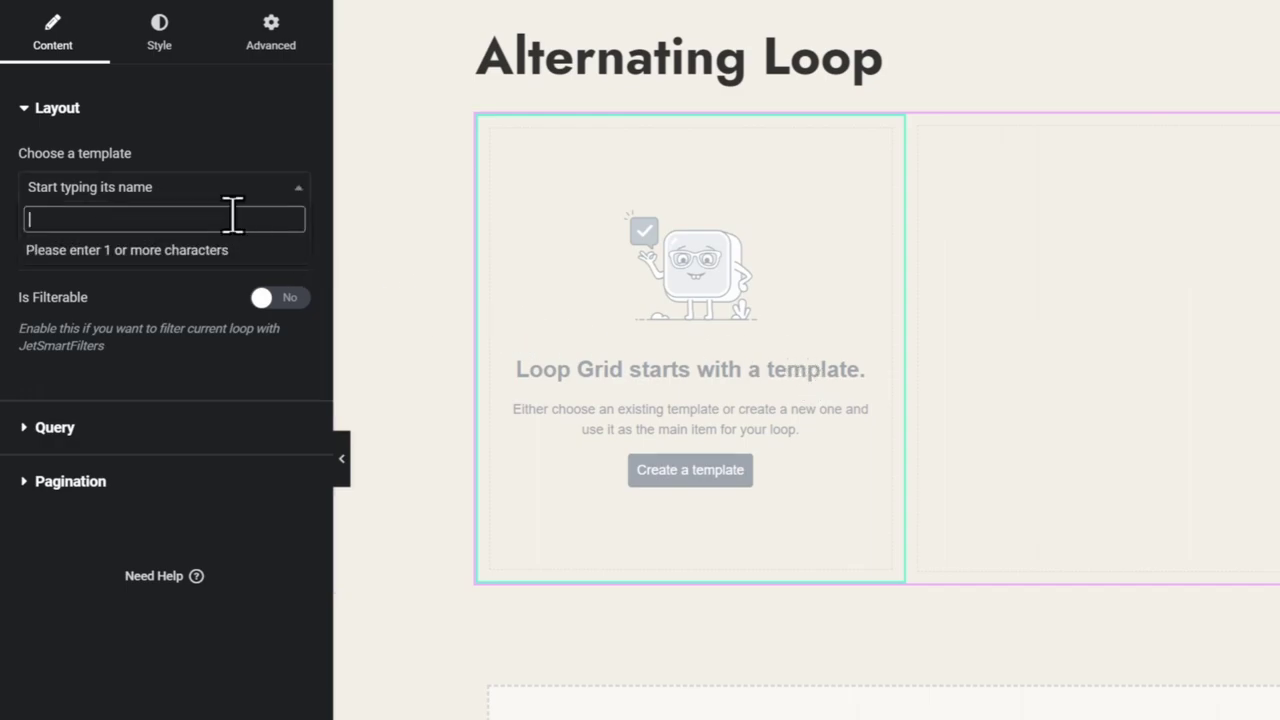
type("alt")
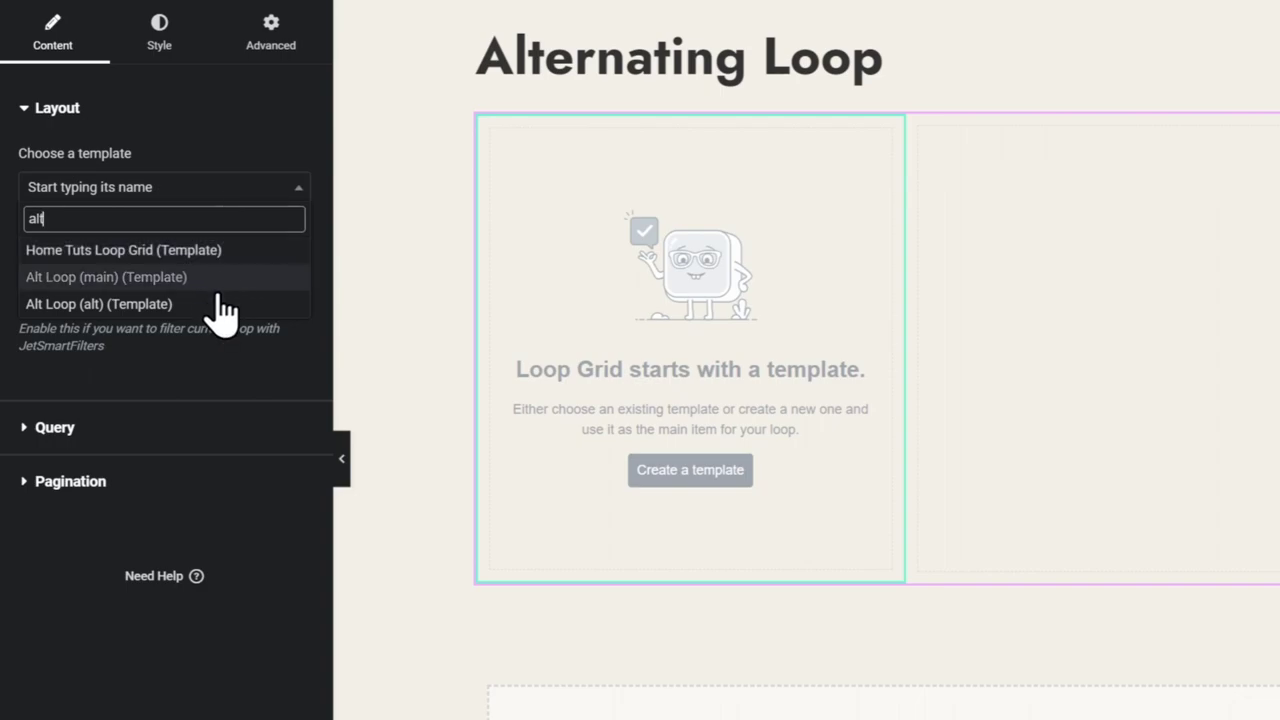
left_click(220, 283)
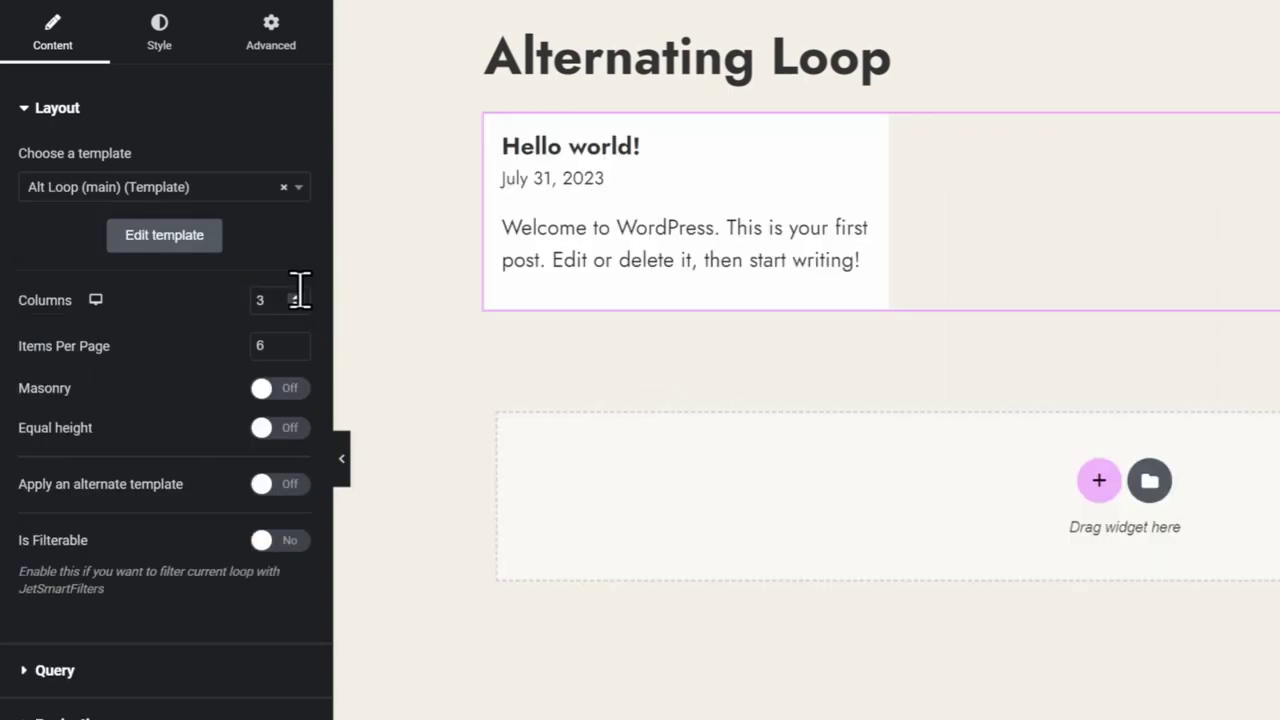
Set the Loop Grid's query source to Fake Products 2 and turn on equal height for its items
left_click(100, 678)
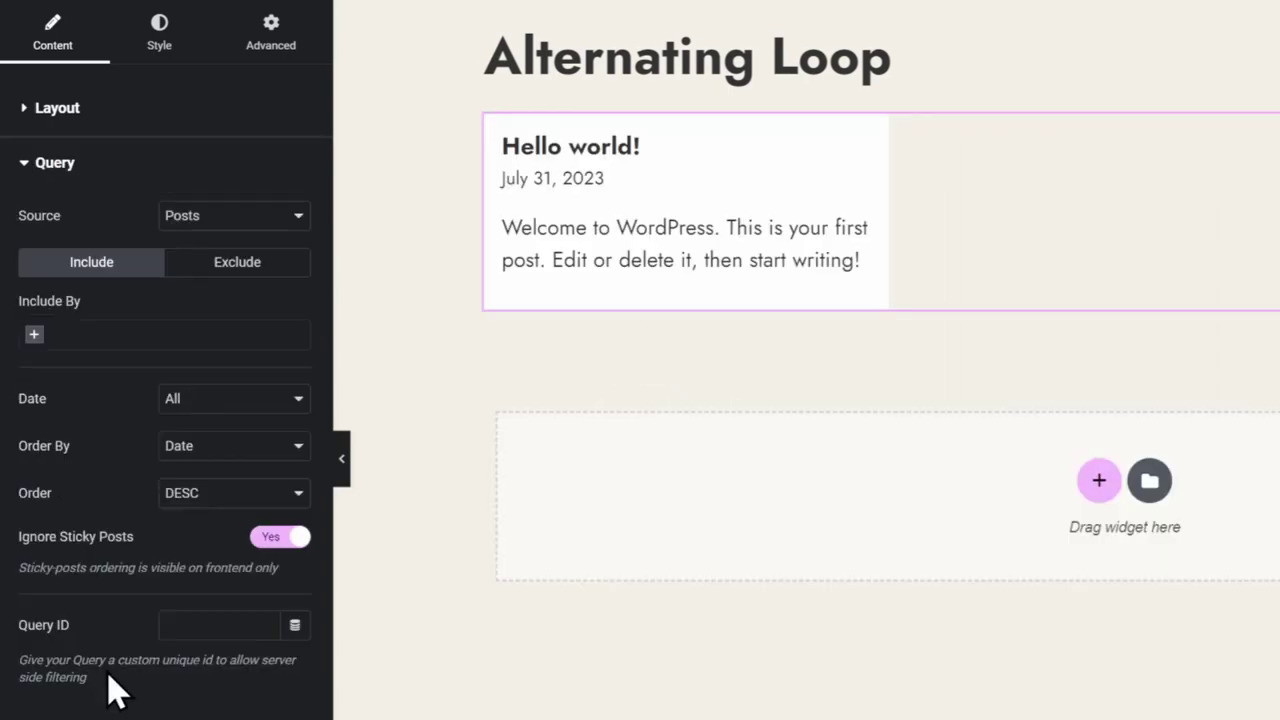
left_click(205, 217)
left_click(280, 291)
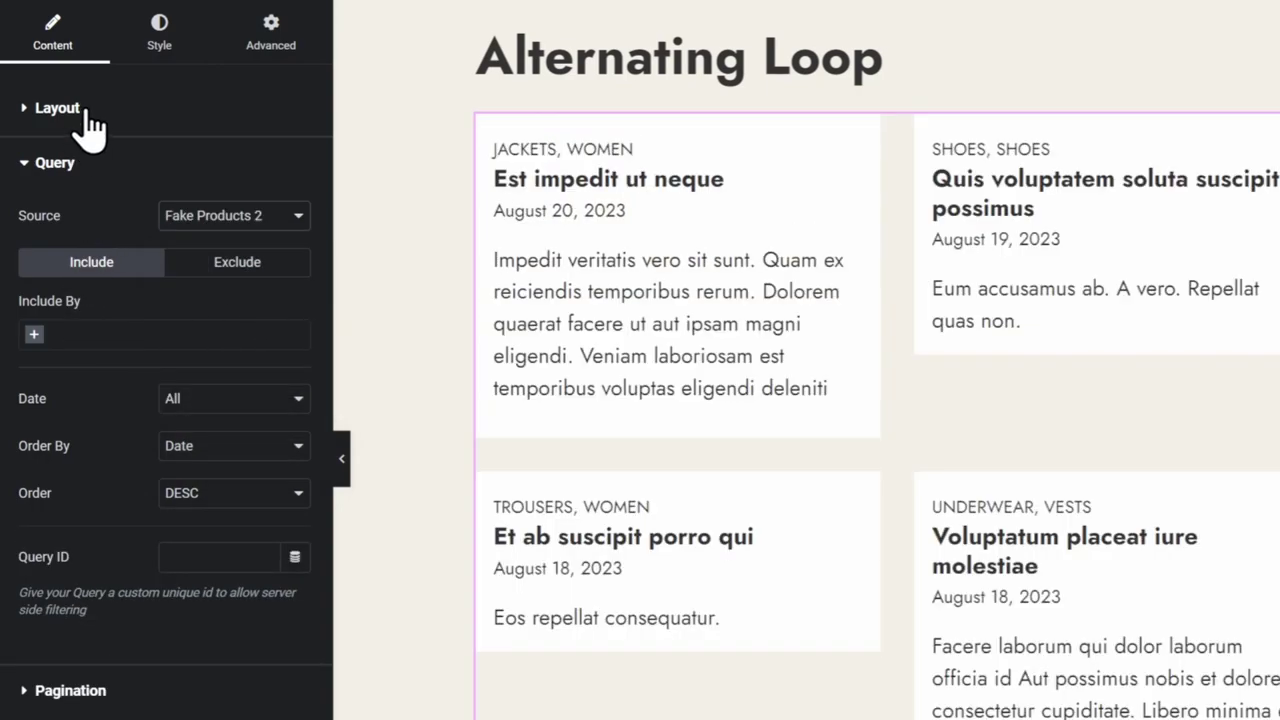
left_click(86, 114)
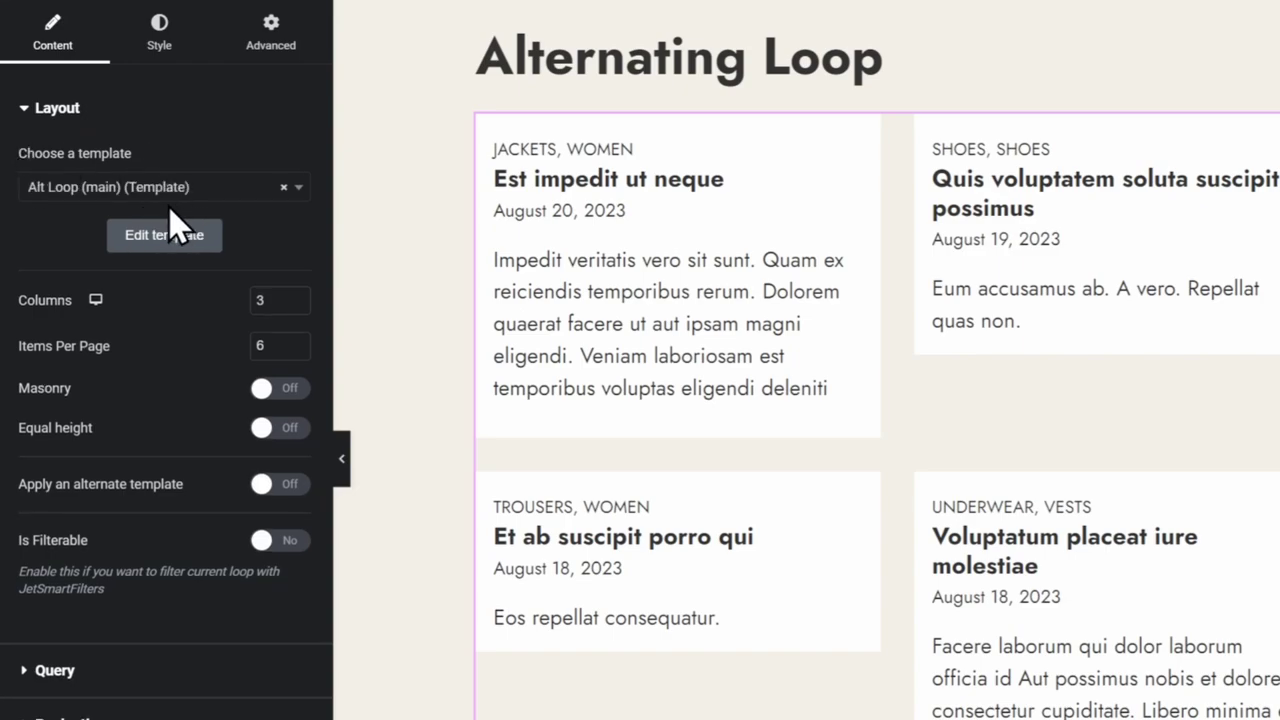
left_click(285, 428)
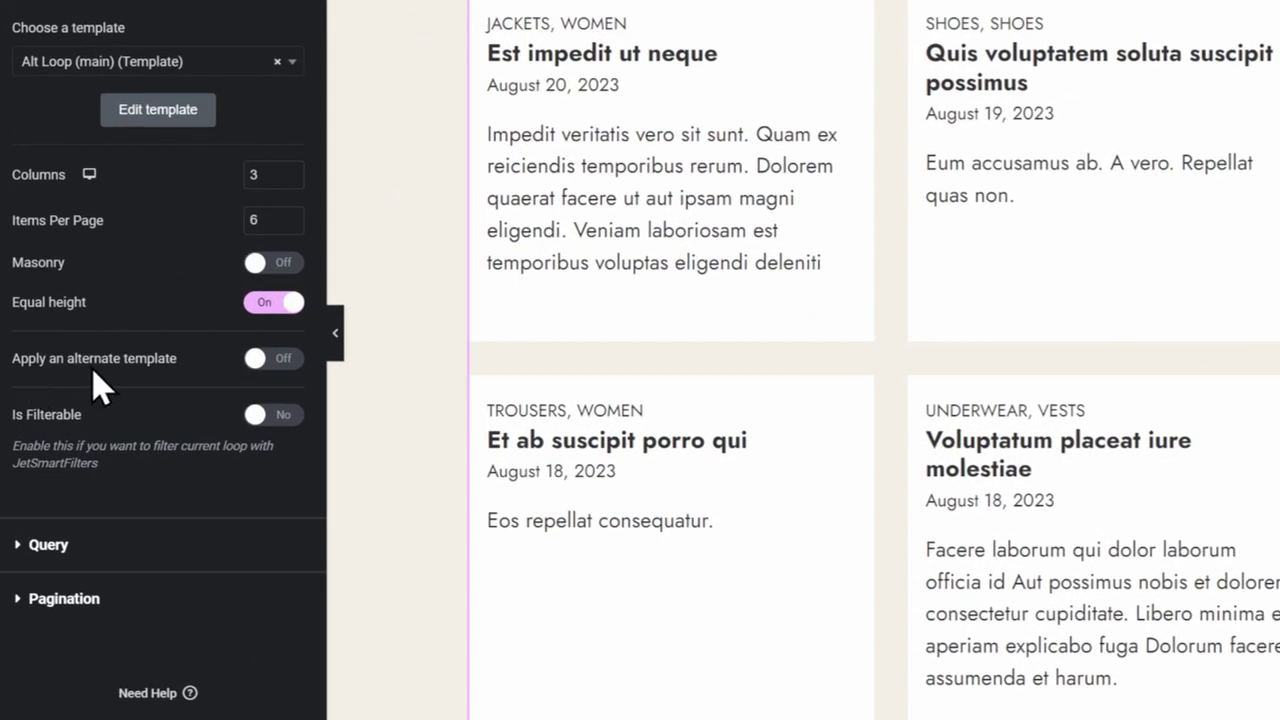
Enable an alternate template for the Loop Grid and choose Alt Loop (alt) for it
left_click(276, 360)
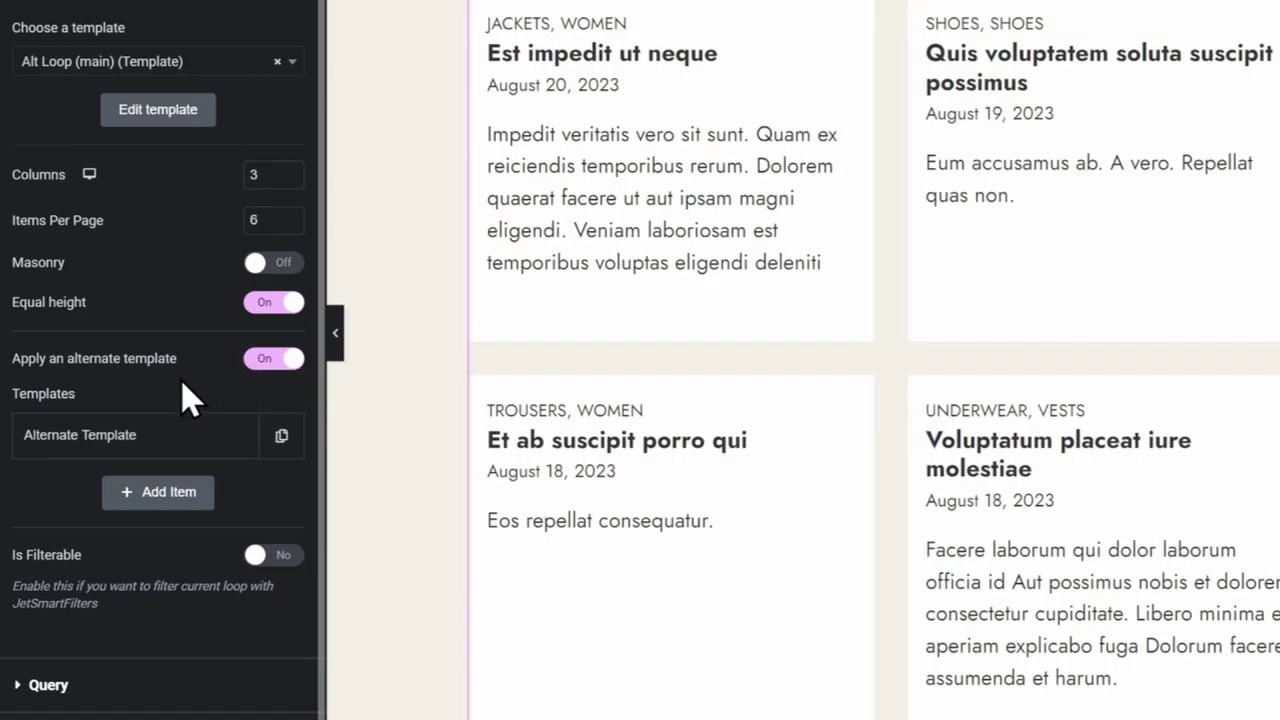
left_click(62, 458)
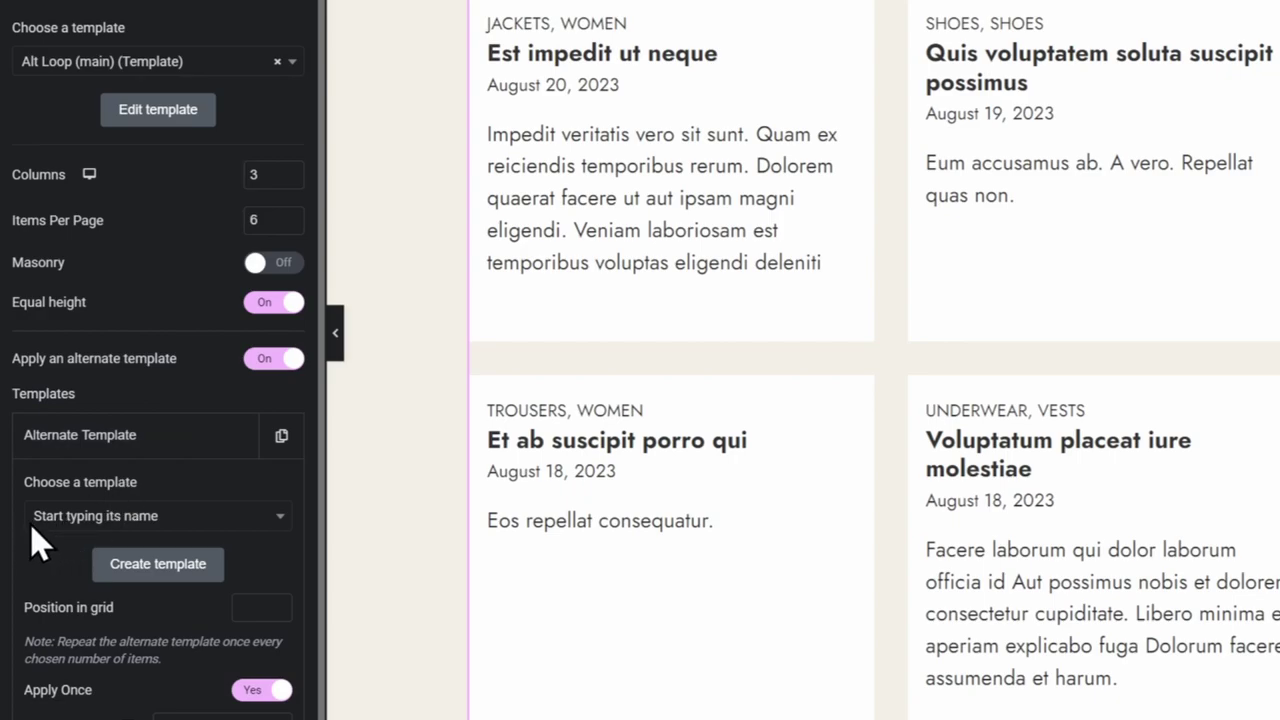
scroll(80, 500, "down", 3)
left_click(134, 348)
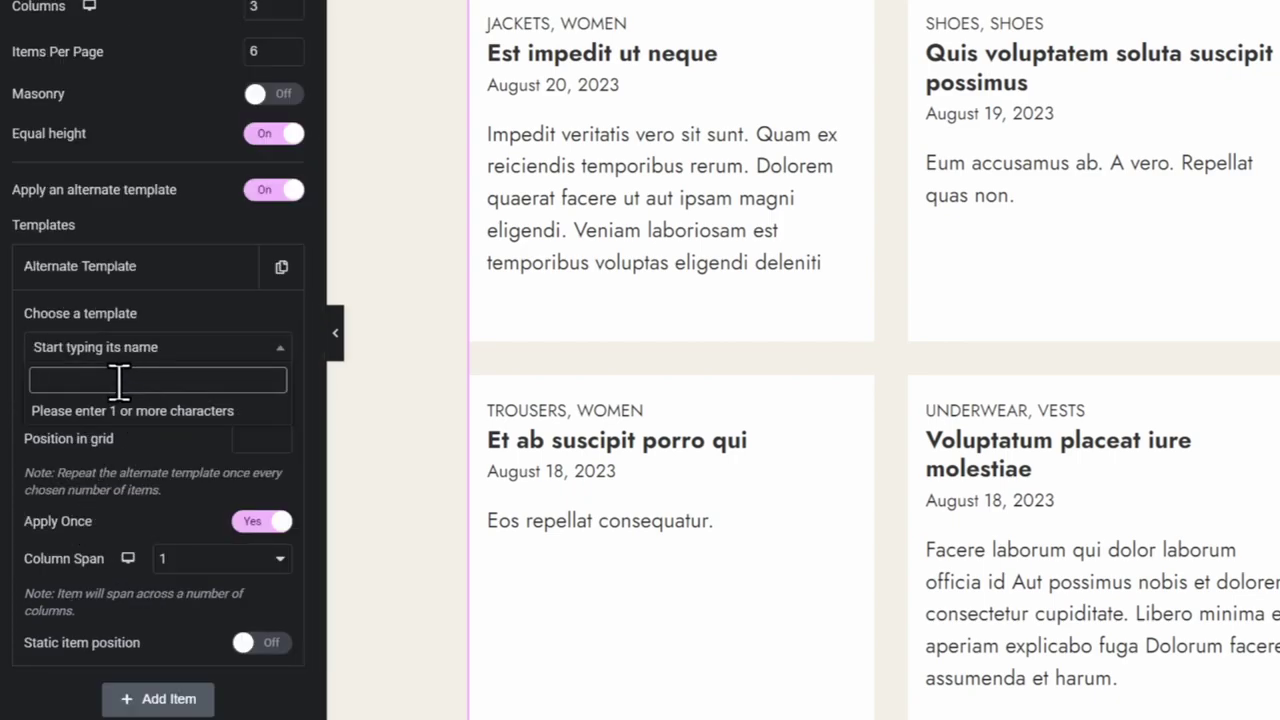
type("a")
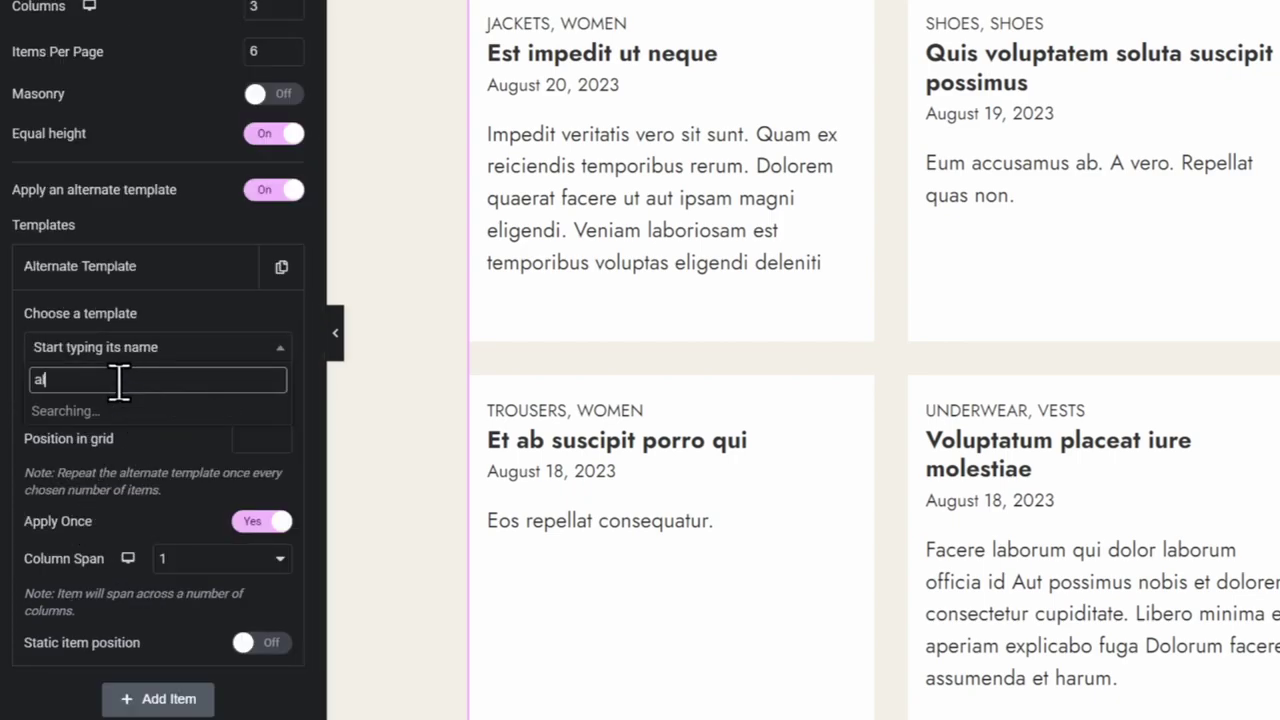
type("lt")
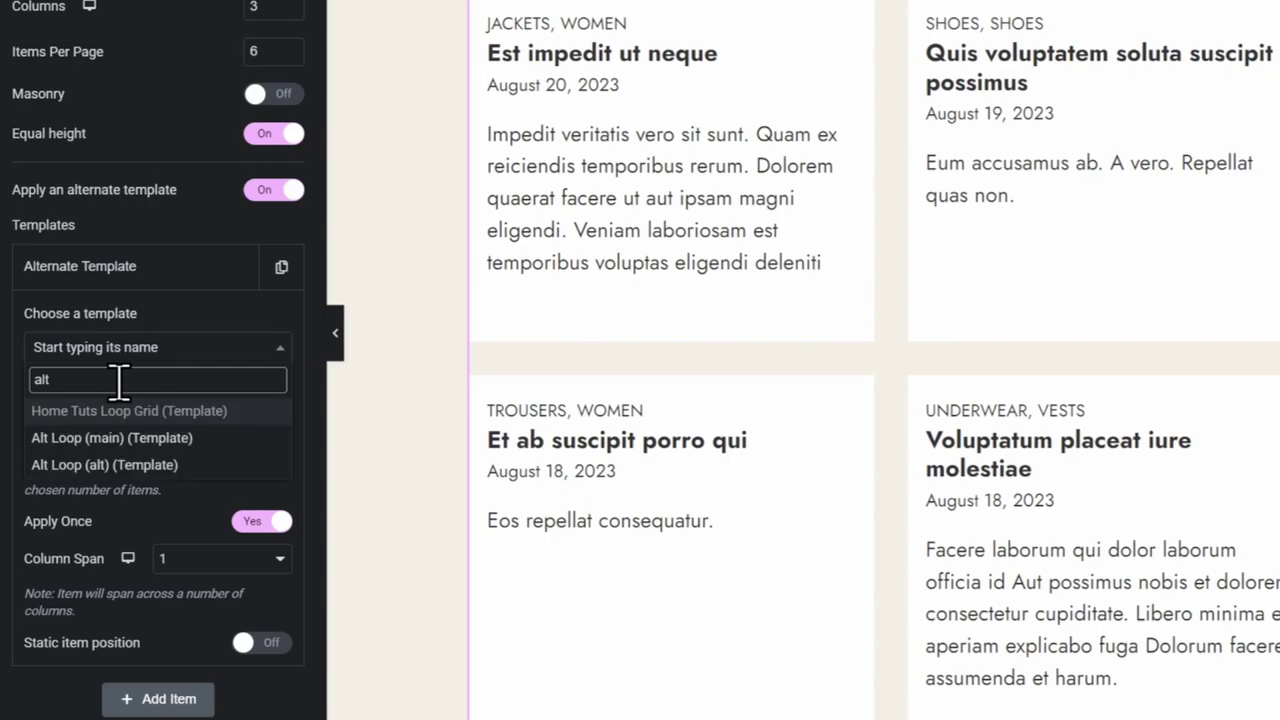
left_click(116, 465)
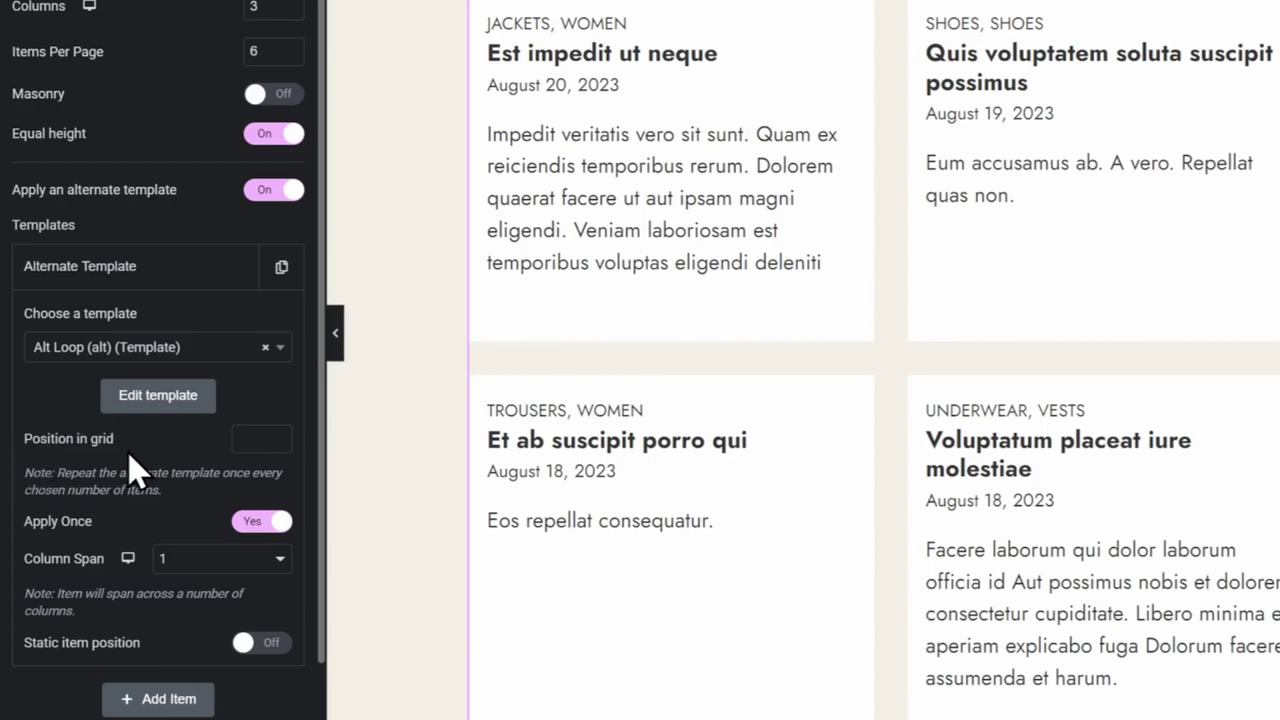
Set the alternate template's position in grid to 2 and turn off Apply Once so it repeats
left_click(245, 438)
type("2")
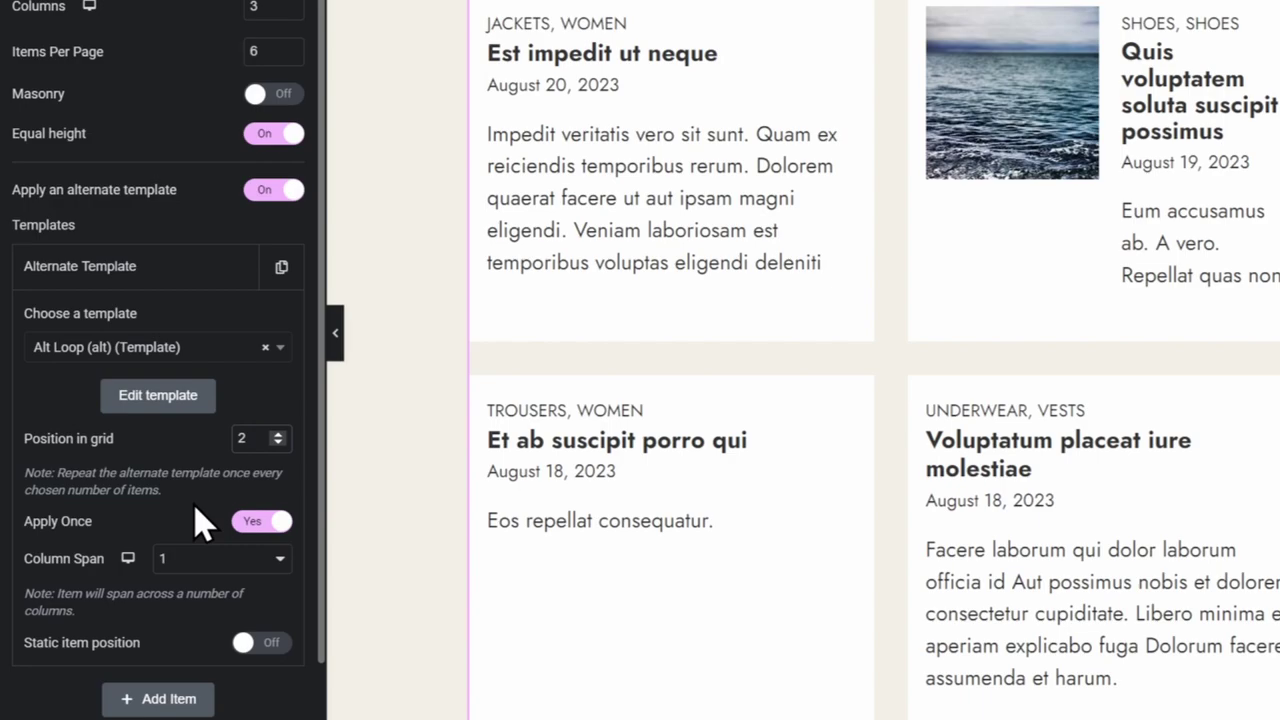
left_click(263, 528)
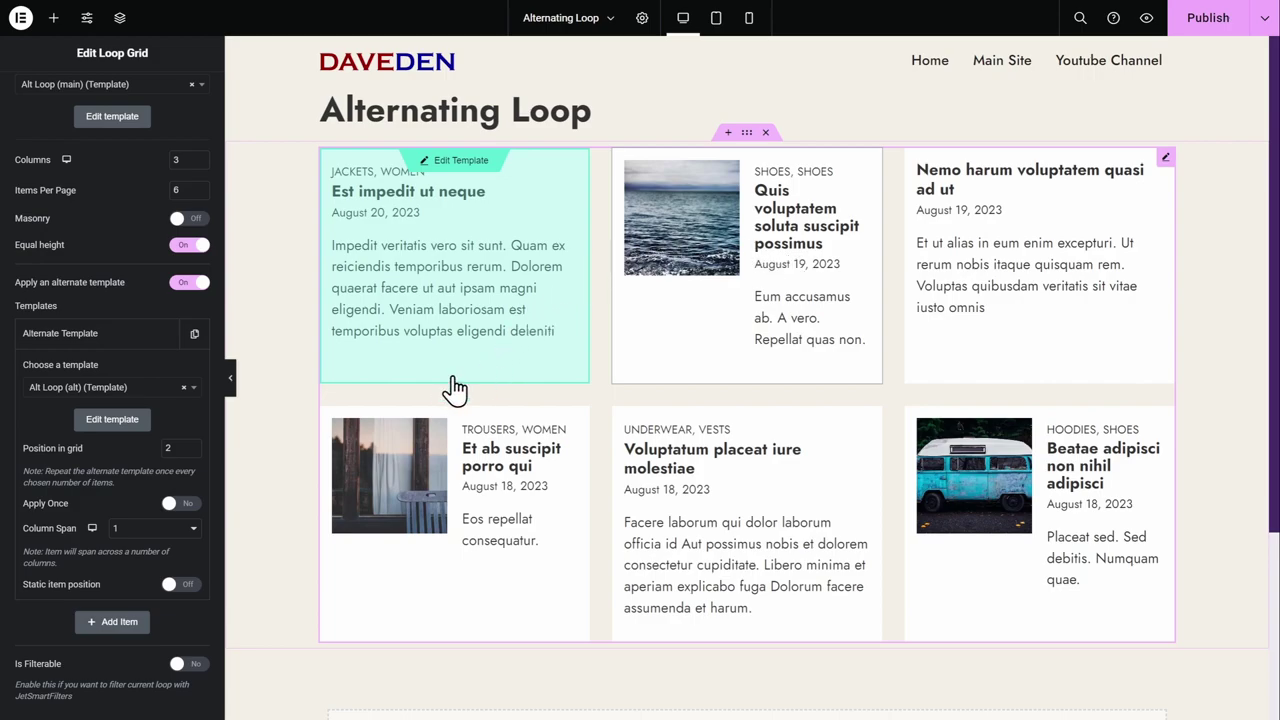
Try a column span of 2 for the alternate template, check the grid, and set the span back to 1
left_click(135, 529)
left_click(134, 555)
scroll(723, 443, "down", 2)
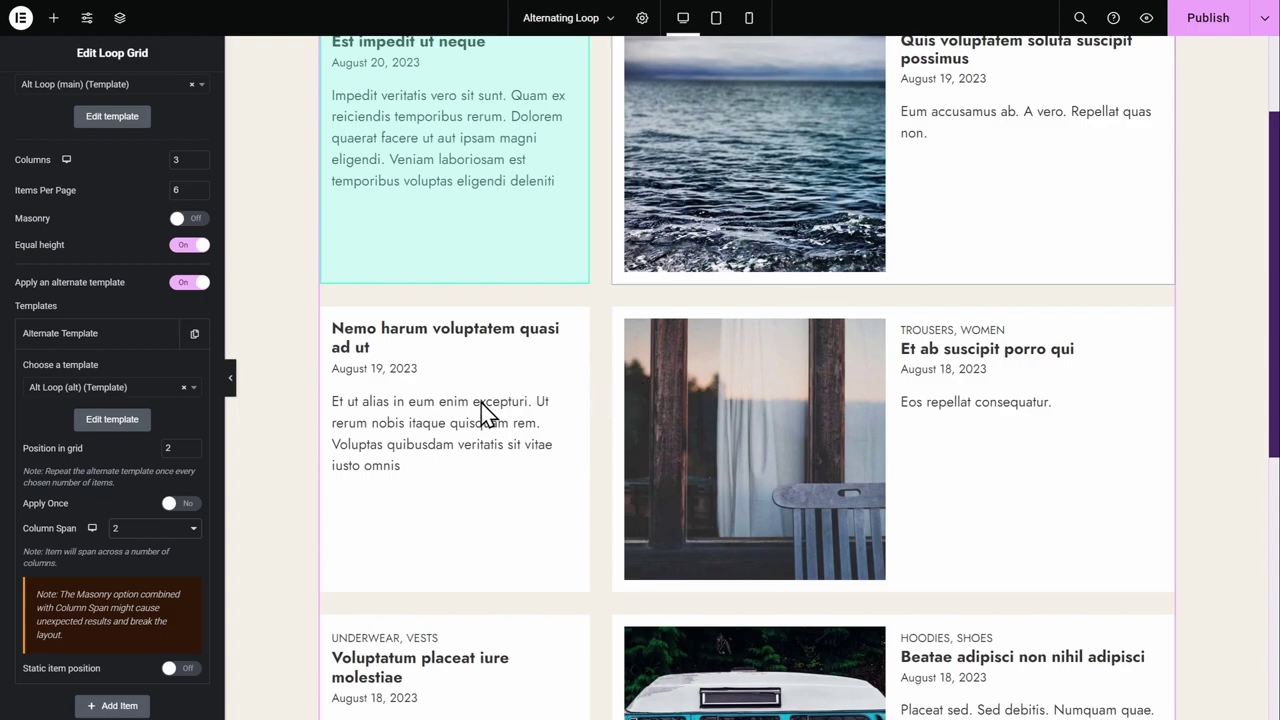
left_click(158, 530)
left_click(159, 544)
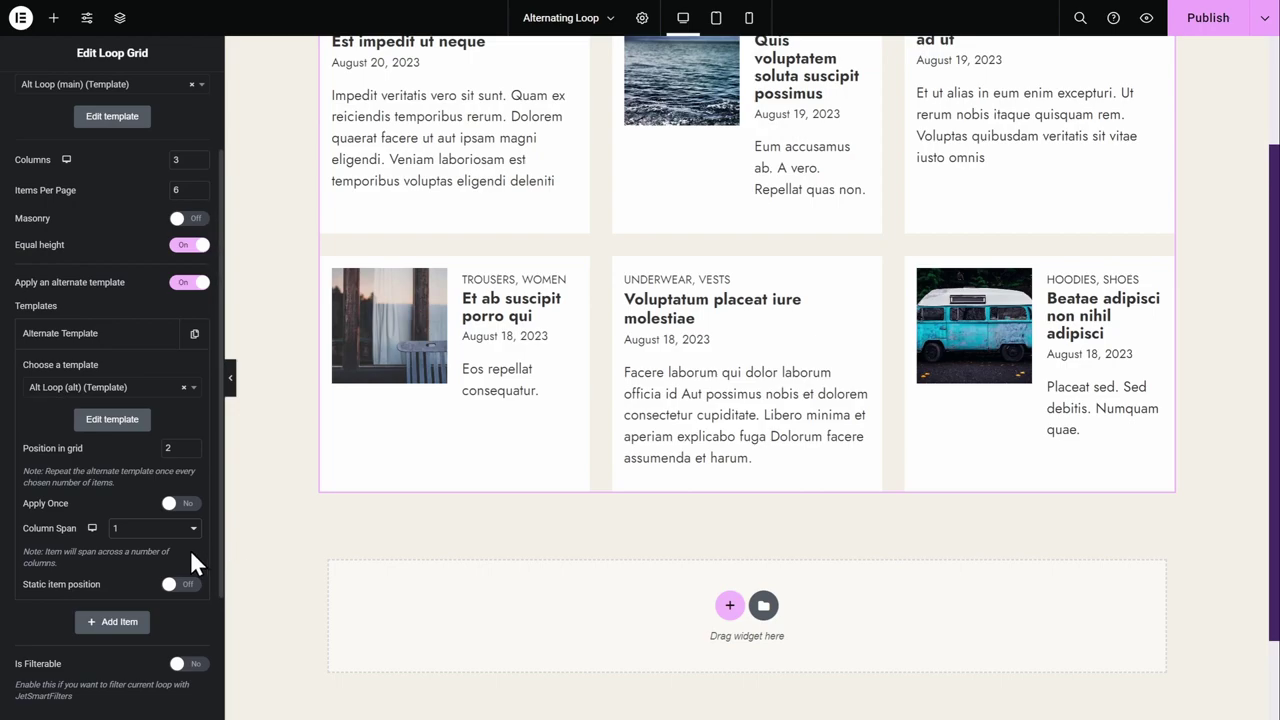
scroll(424, 478, "up", 2)
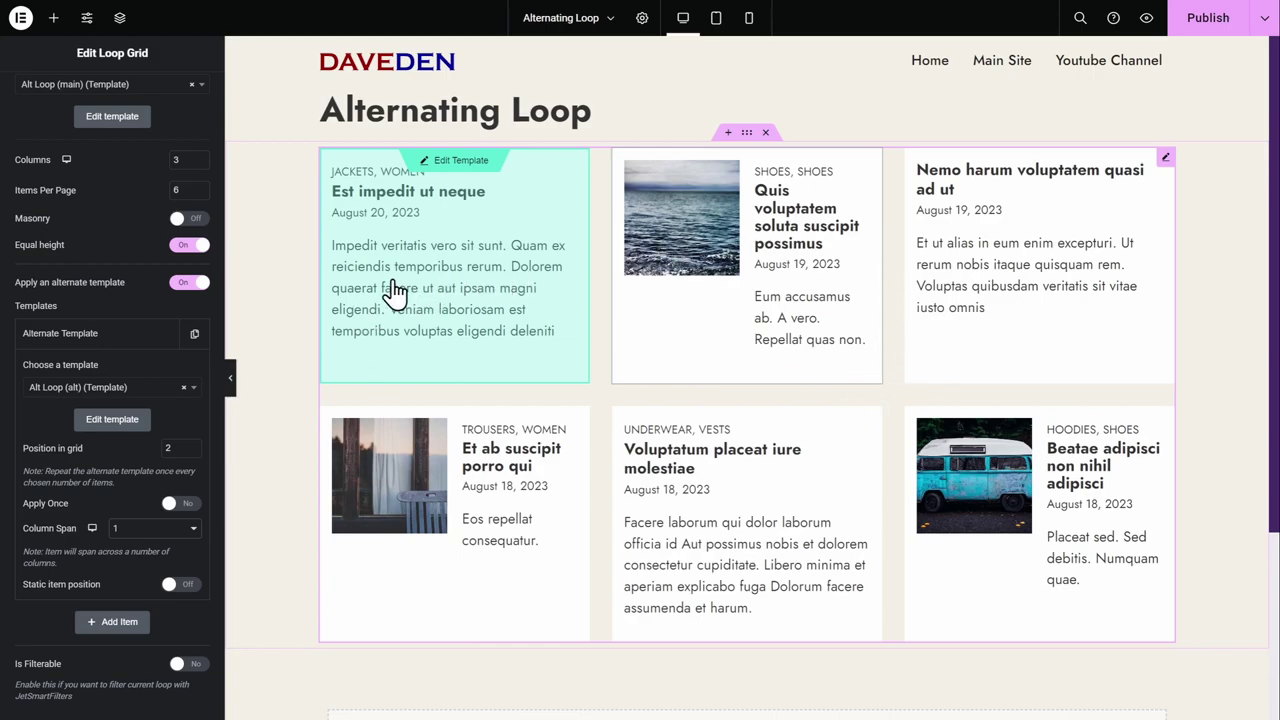
Add Loop Grid custom CSS with grid-column 3/span 1, 1/span 2, 1/span 1 and 2/span 2 for items 4n-3 to 4n, plus grid-auto-flow: row dense
scroll(106, 290, "up", 2)
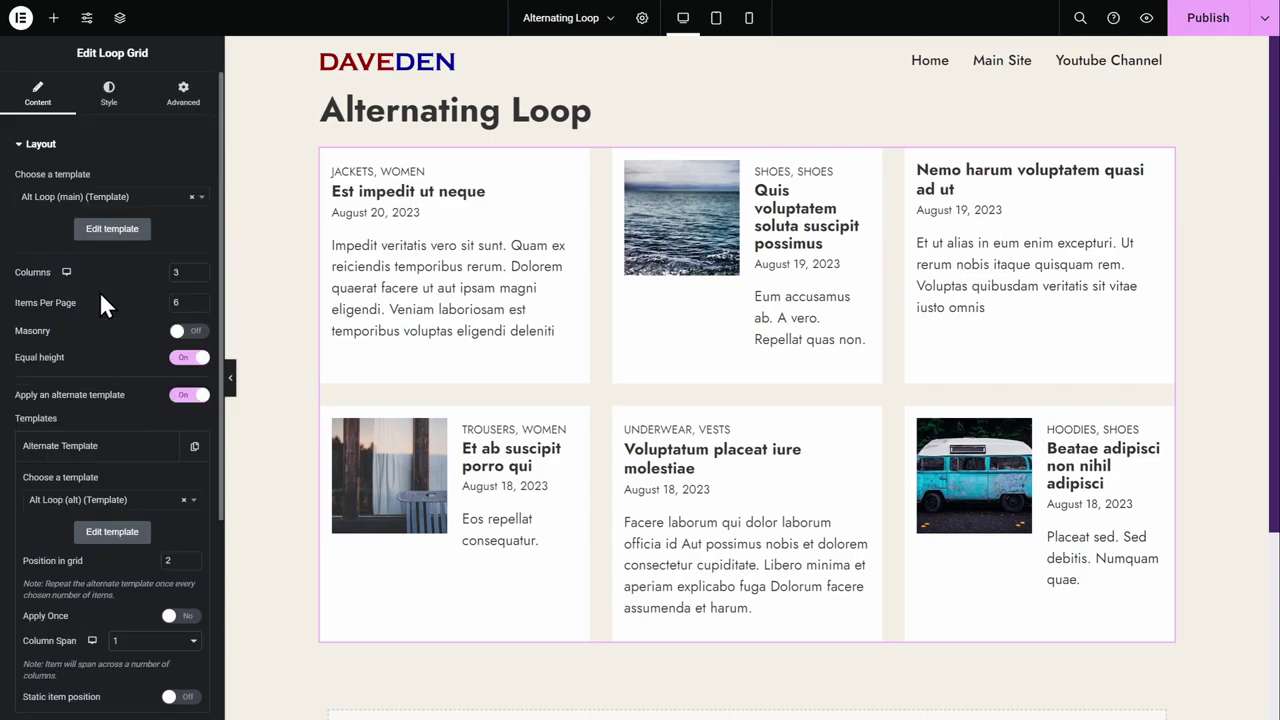
left_click(190, 97)
scroll(120, 470, "down", 8)
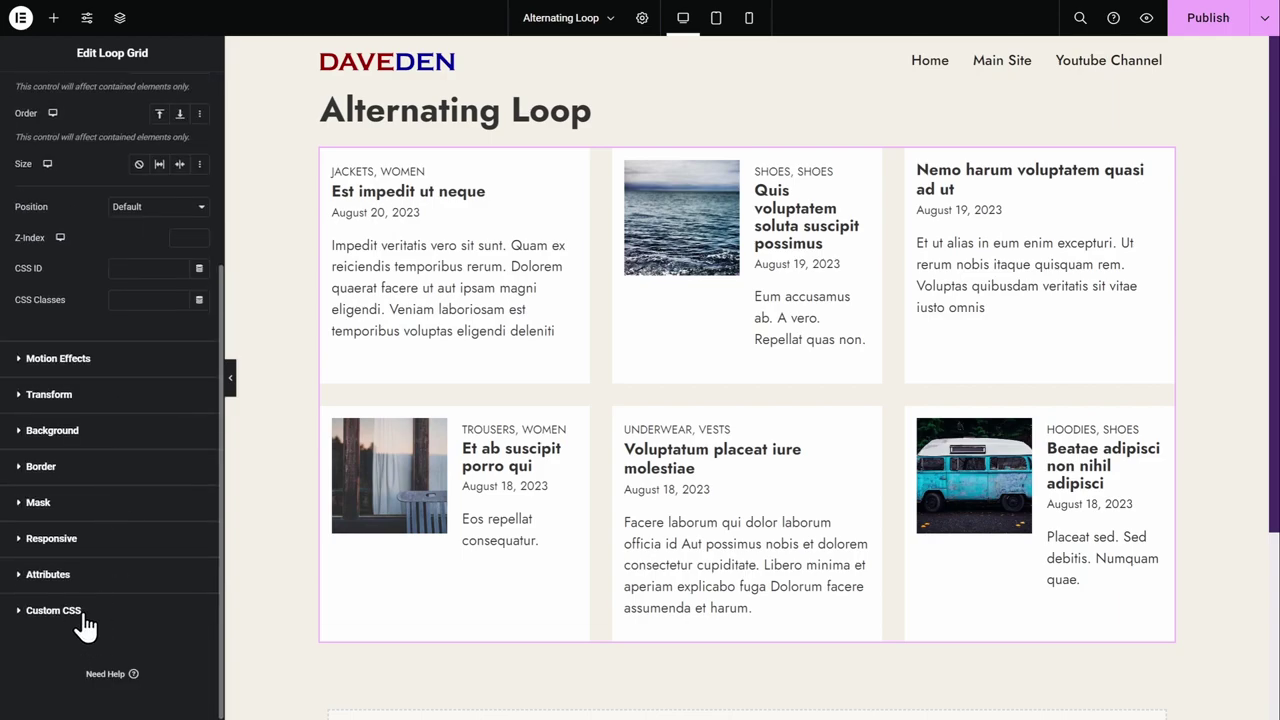
left_click(84, 615)
left_click(83, 494)
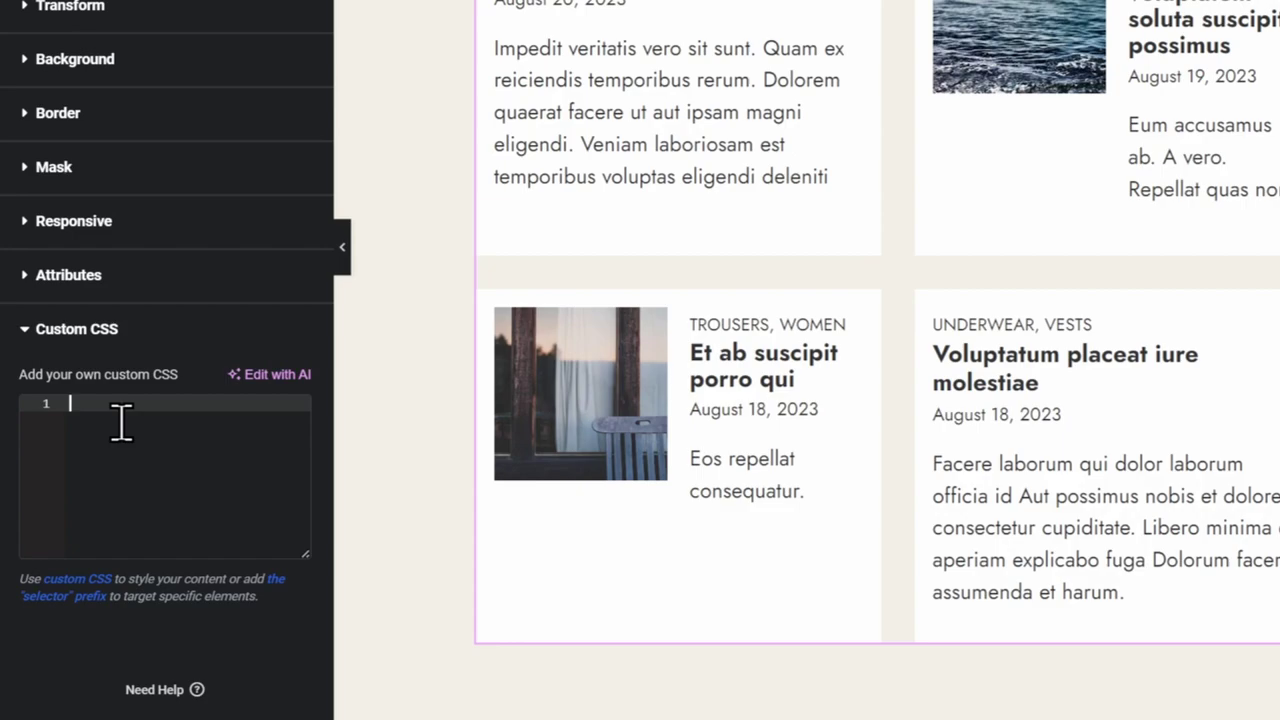
type("selector .e-loop-item:nth-of-type(4n-3){   grid-column: 3 / span 1; } selector .e-loop-item:nth-of-type(4n-2){   grid-column: 1 / span 2; } selector .e-loop-item:nth-of-type(4n-1){   grid-column: 1 / span 1; } selector .e-loop-item:nth-of-type(4n){   grid-column: 2 / span 2; } selector .elementor-loop-container{   grid-auto-flow: row dense; }")
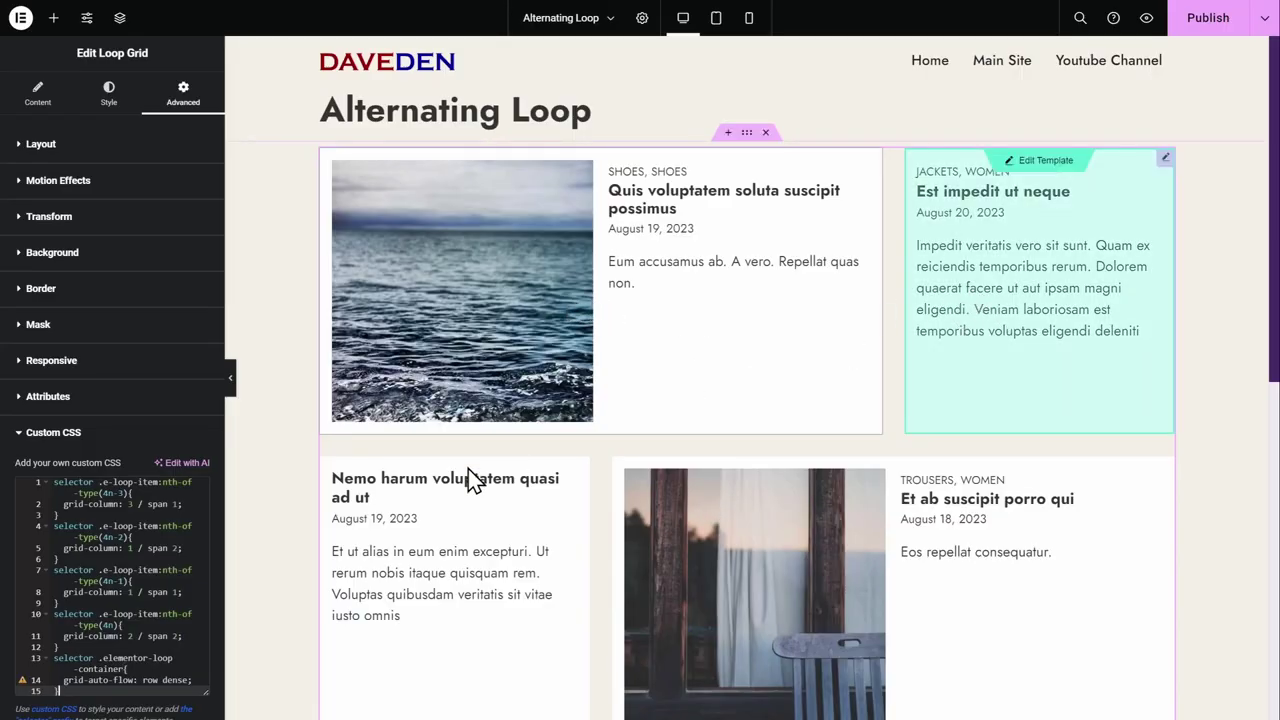
scroll(815, 514, "down", 5)
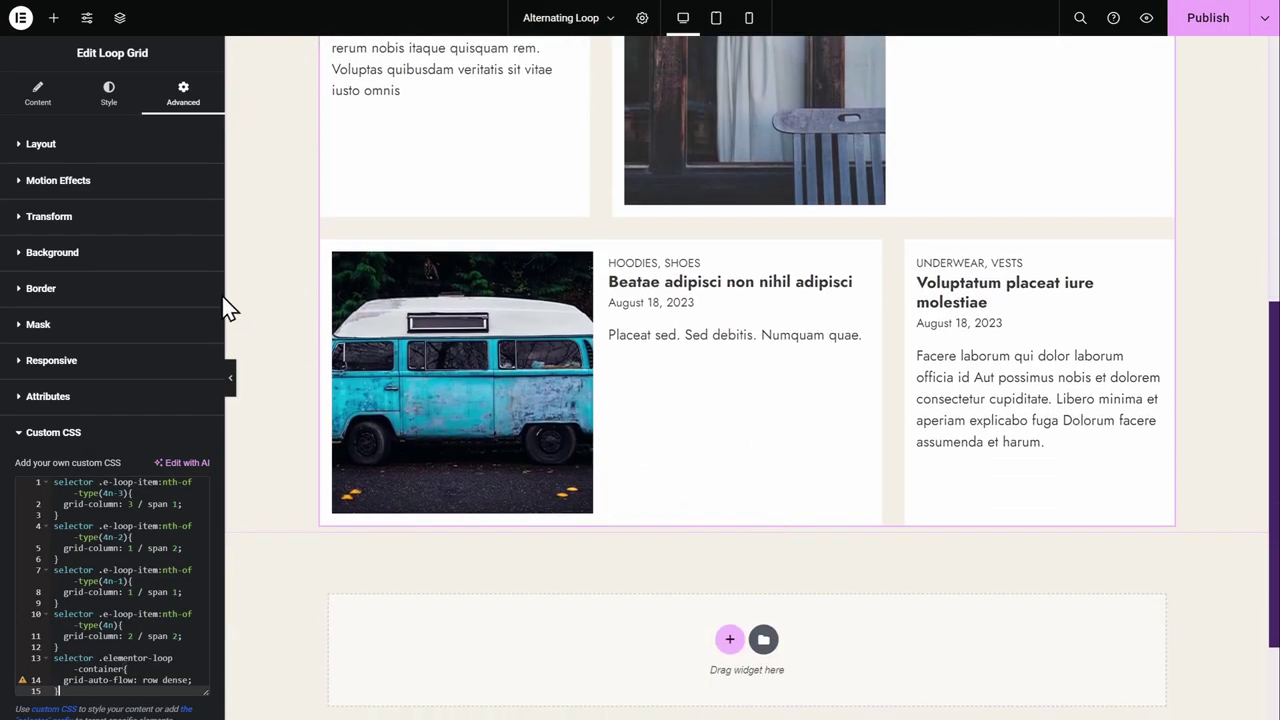
Set the Loop Grid's items per page to 10 and review the alternating pattern down the page
left_click(38, 95)
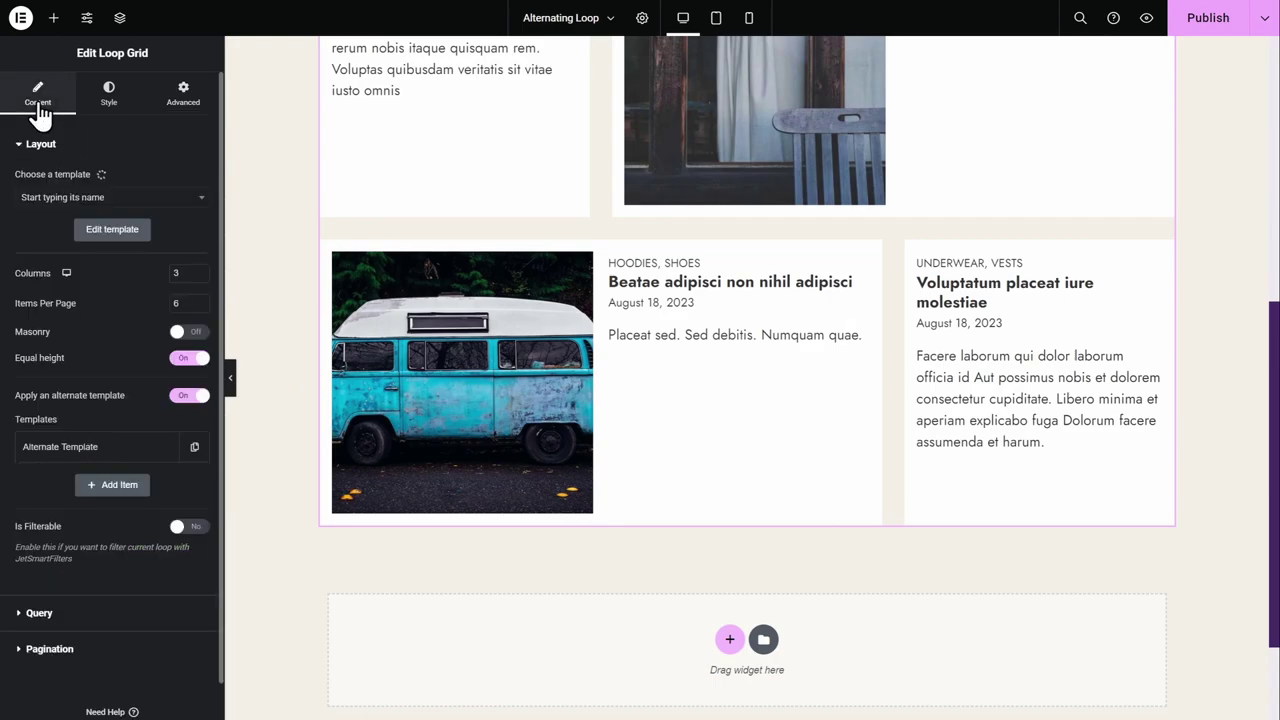
left_click(201, 298)
left_click(201, 298)
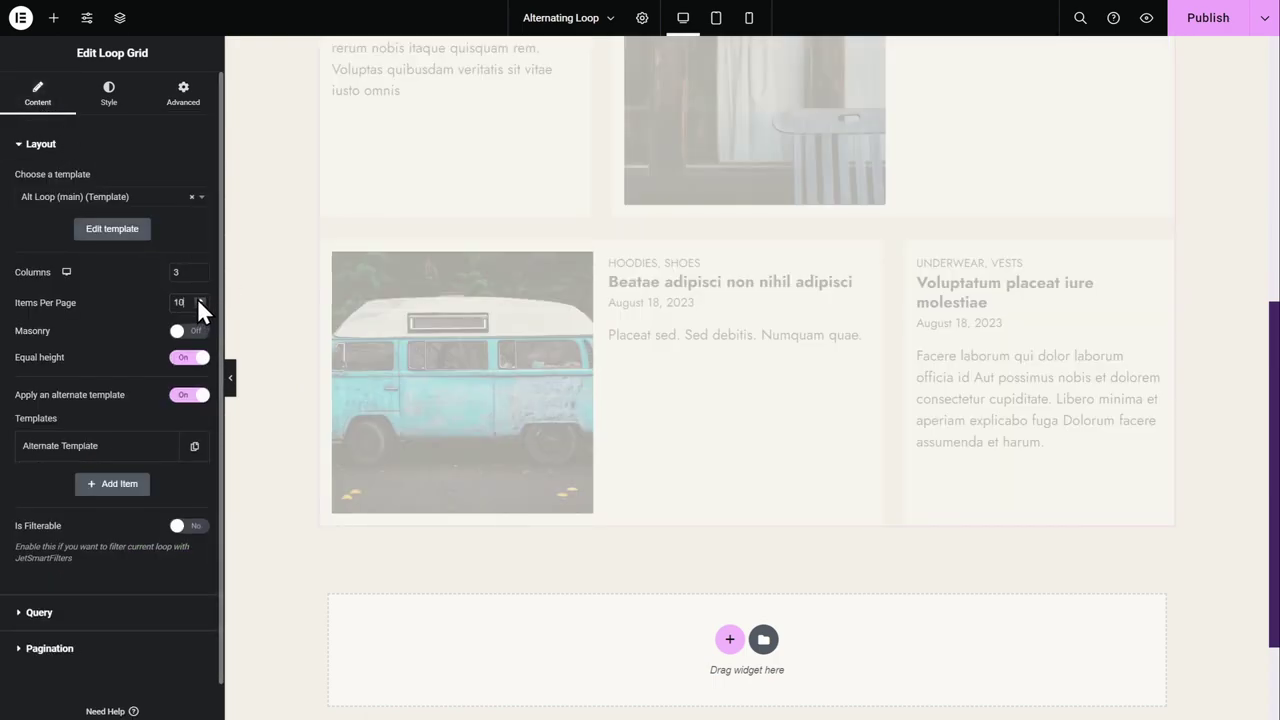
scroll(343, 321, "down", 4)
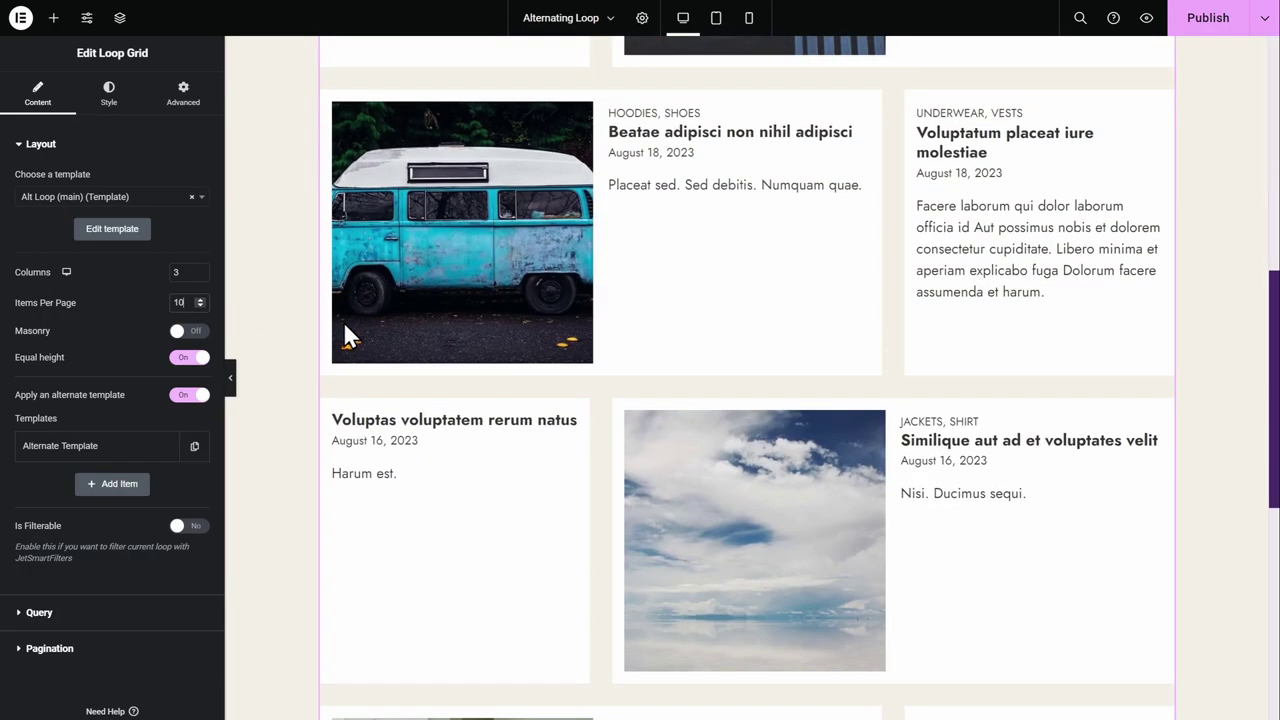
scroll(346, 334, "down", 3)
scroll(435, 370, "up", 8)
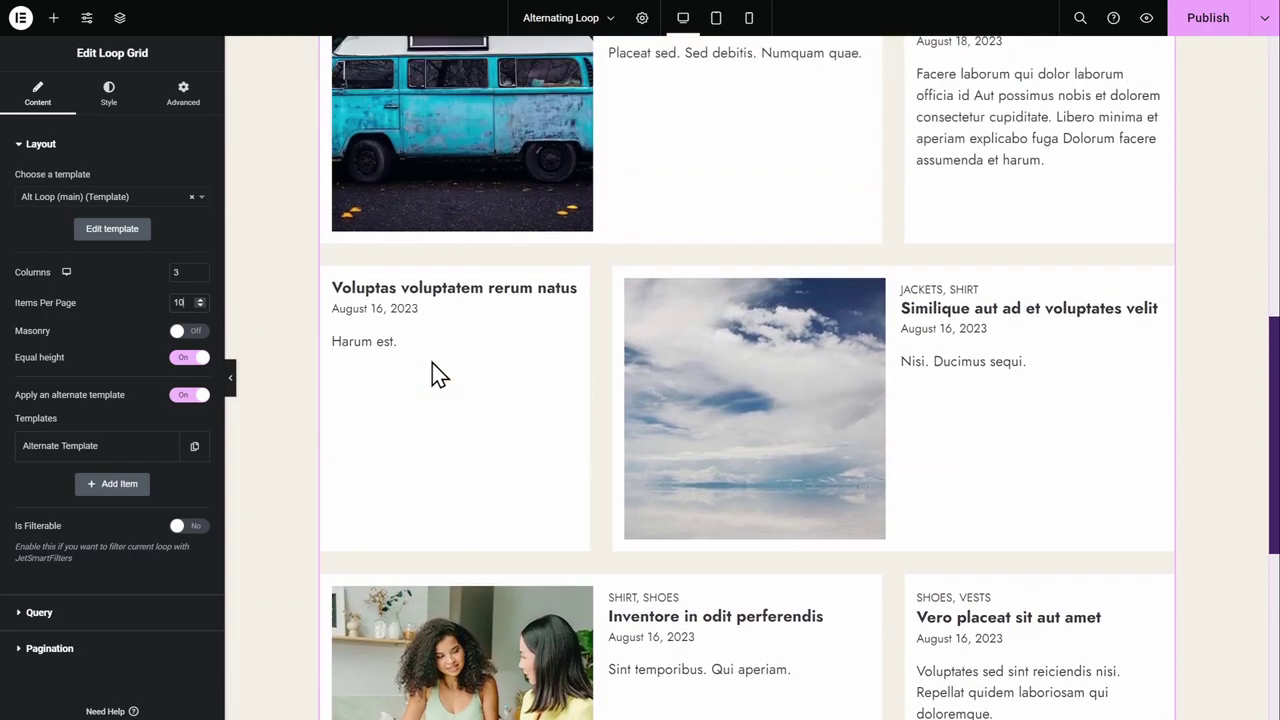
scroll(435, 370, "up", 4)
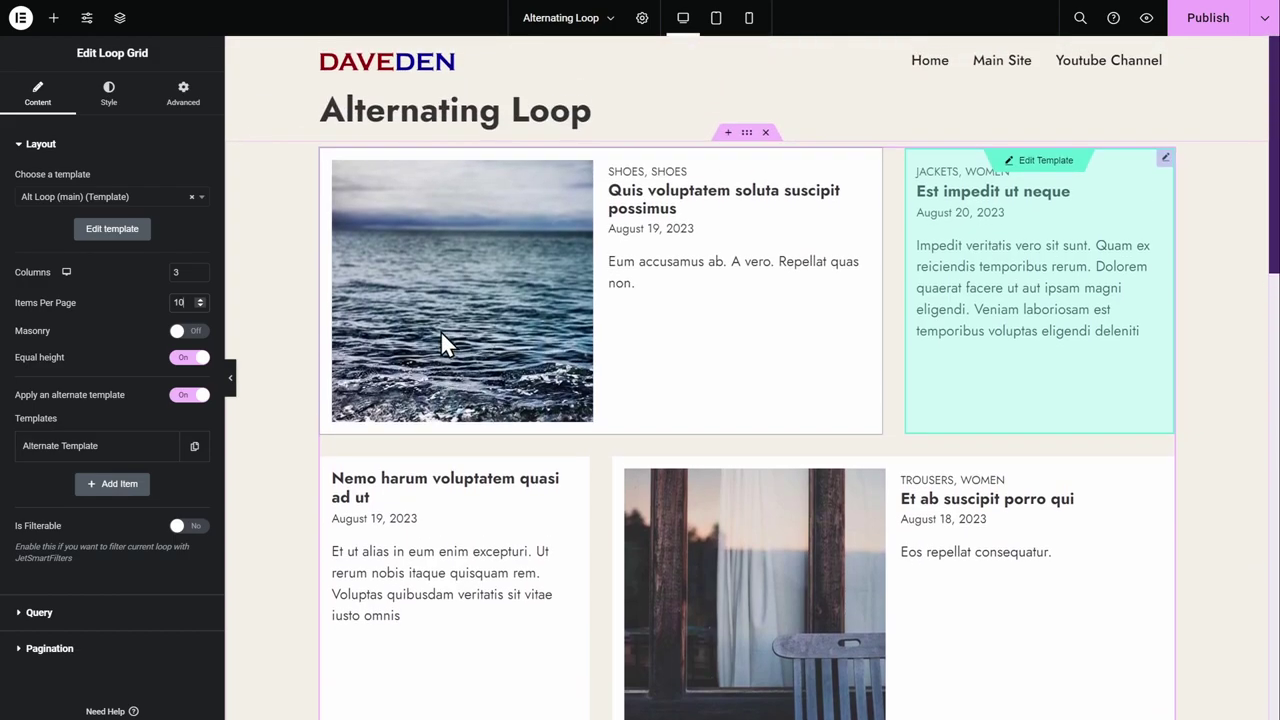